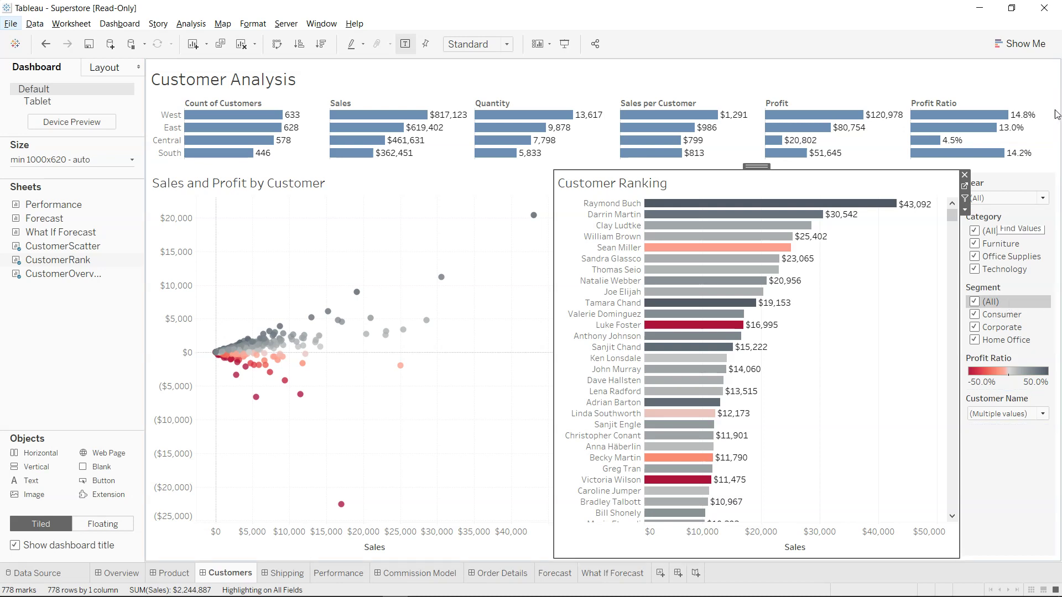
Filter the customer charts to the East region using its Sales bar
mouse_move(459, 115)
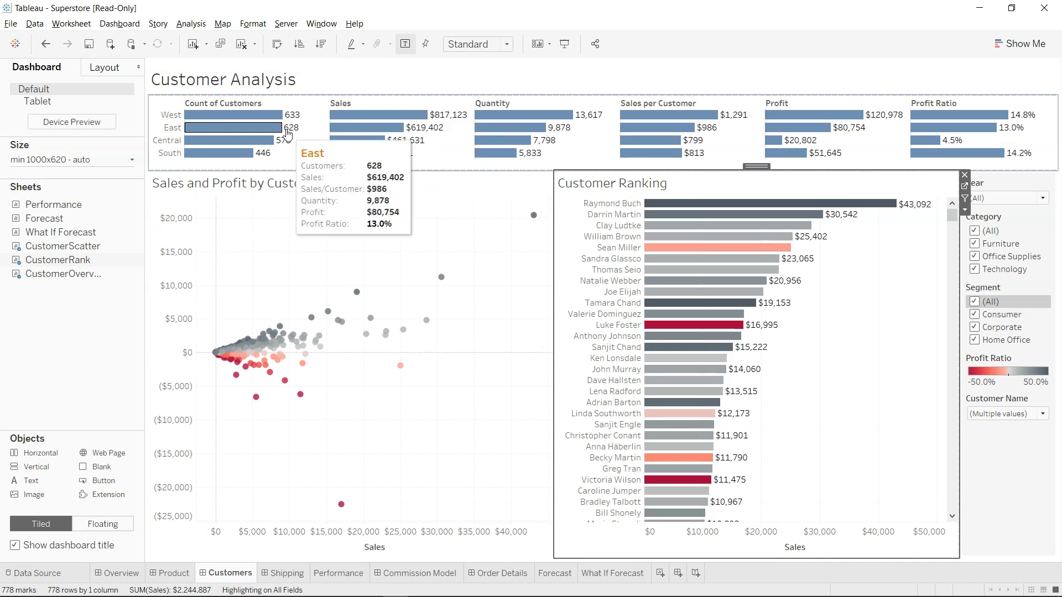
mouse_move(347, 128)
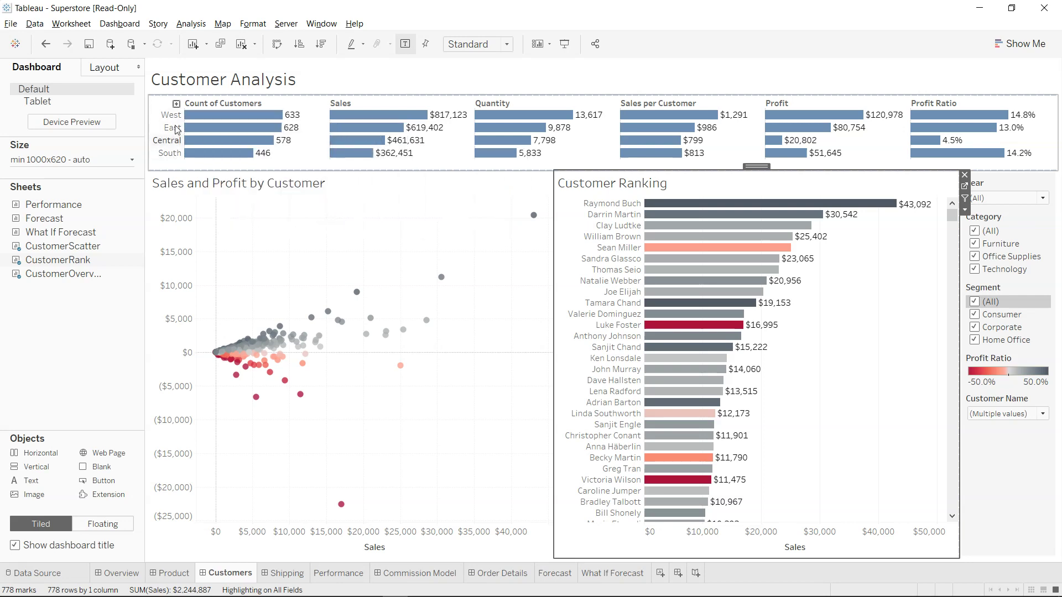
mouse_move(251, 110)
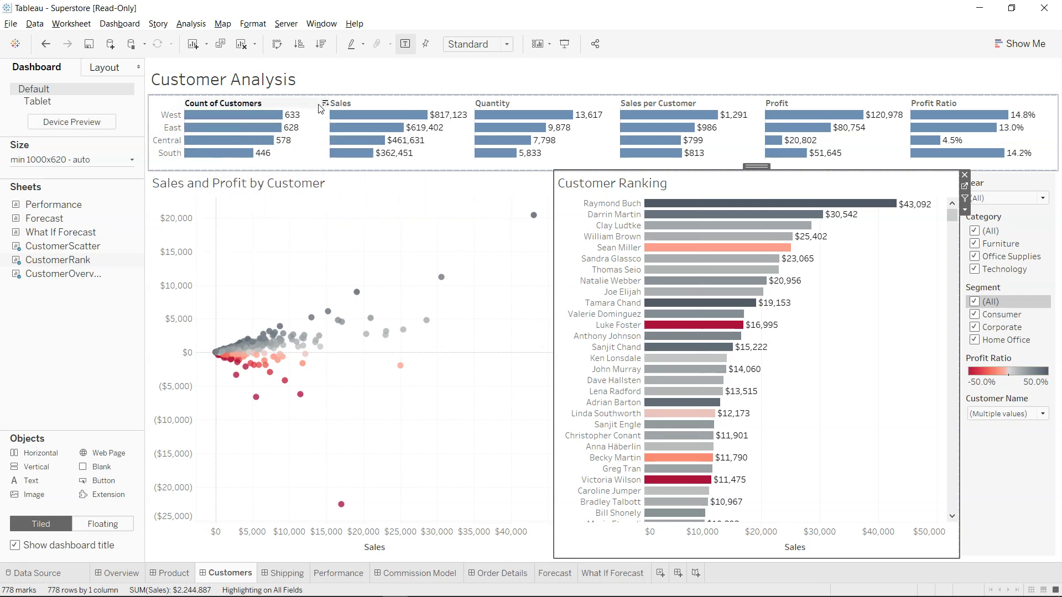
mouse_move(670, 115)
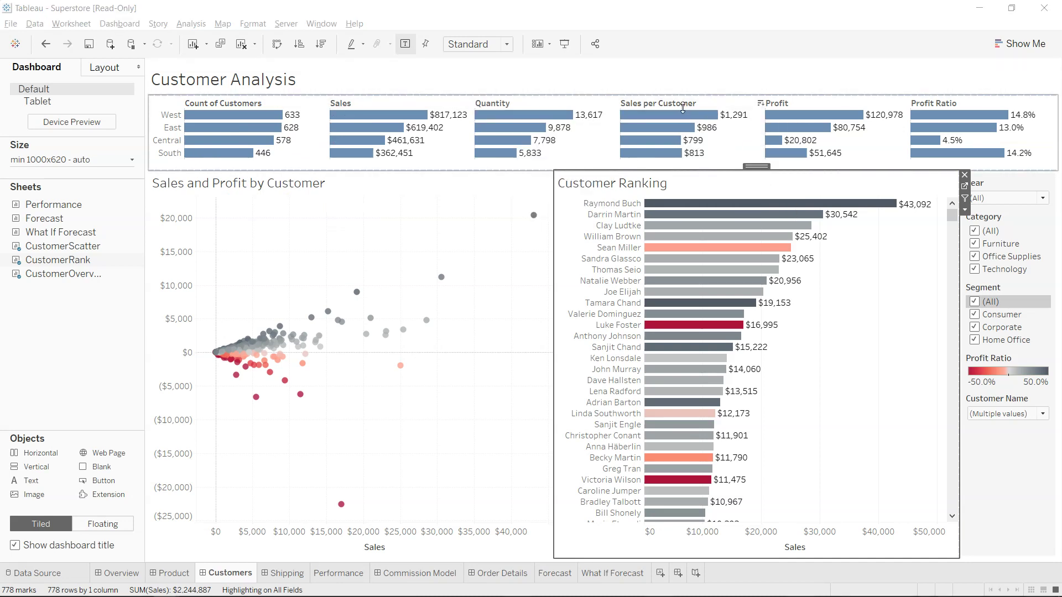
mouse_move(794, 132)
left_click(525, 131)
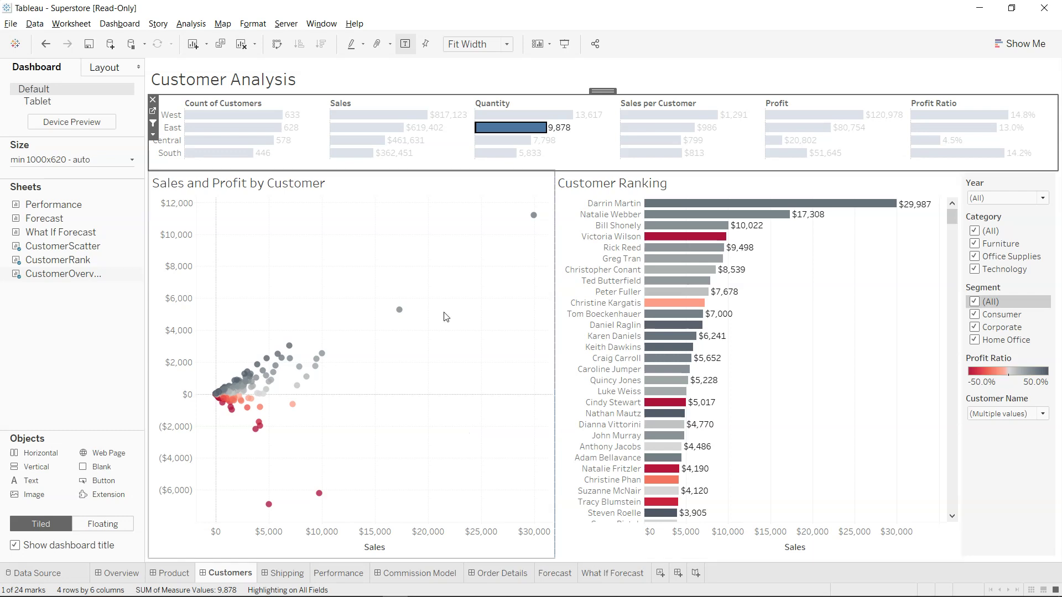
left_click(379, 130)
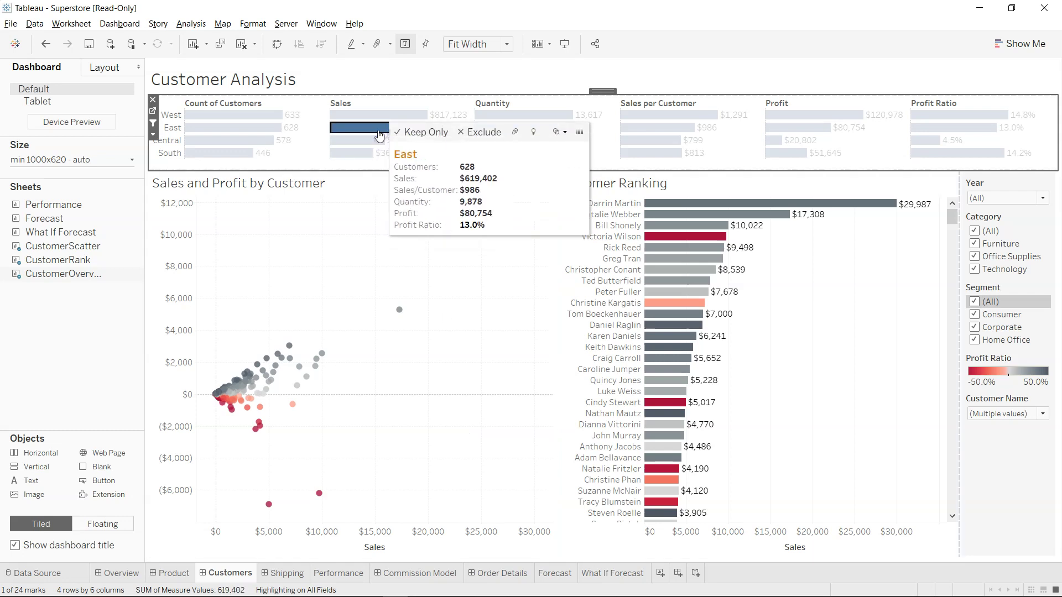
Filter the customer charts to West, then clear it to show all regions
mouse_move(265, 134)
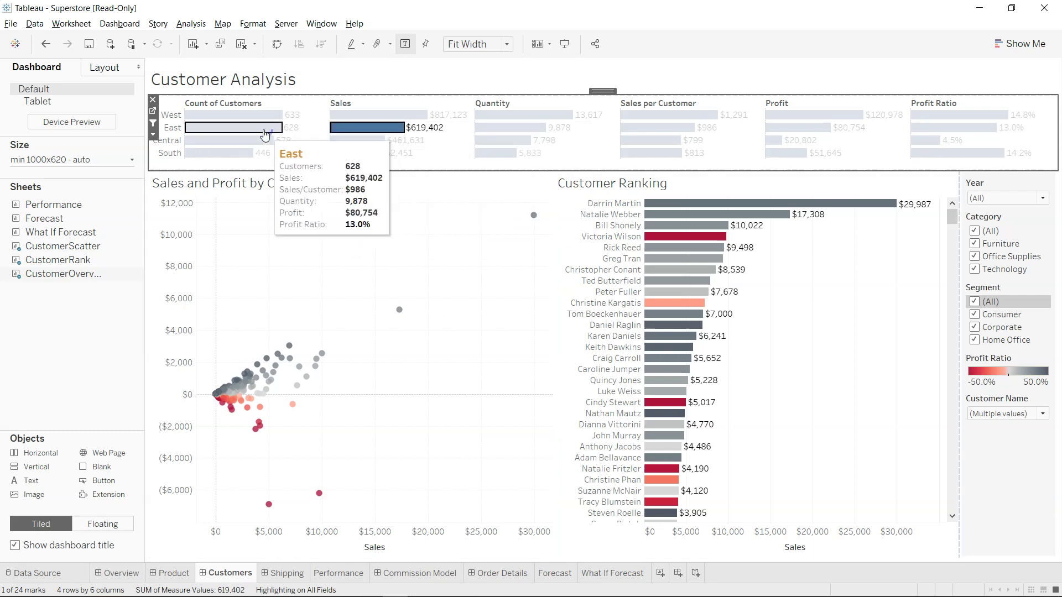
left_click(269, 115)
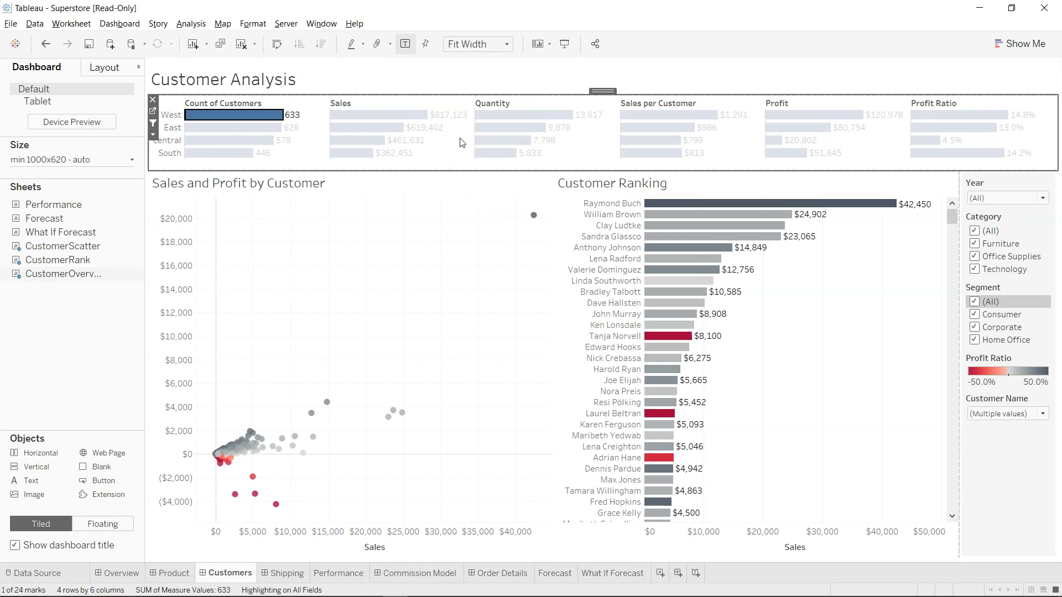
left_click(280, 121)
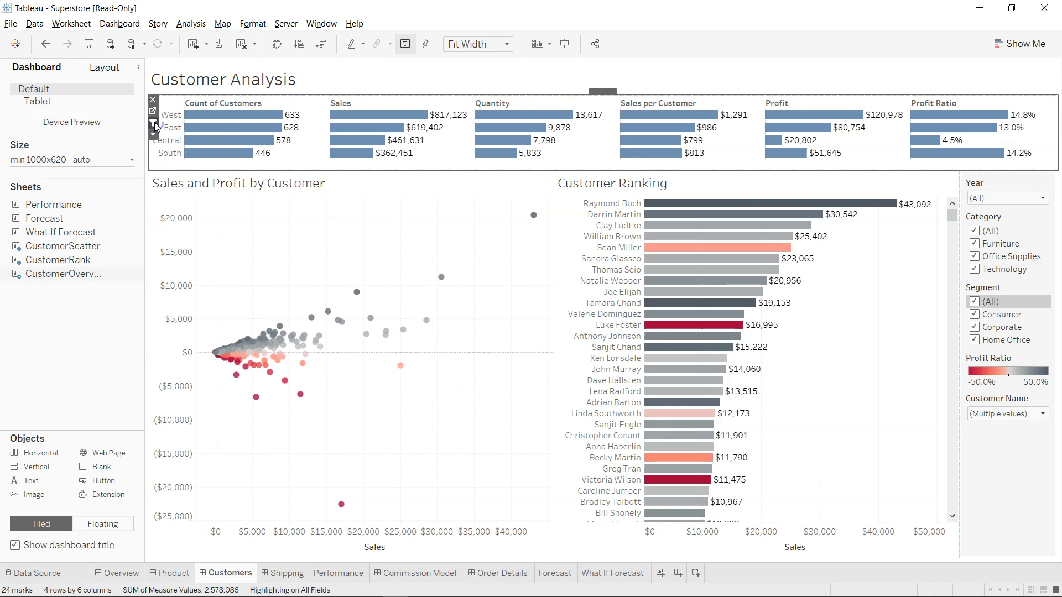
Toggle the regional summary's filter off and on, then test Central and West before clearing
left_click(154, 125)
left_click(155, 125)
left_click(258, 140)
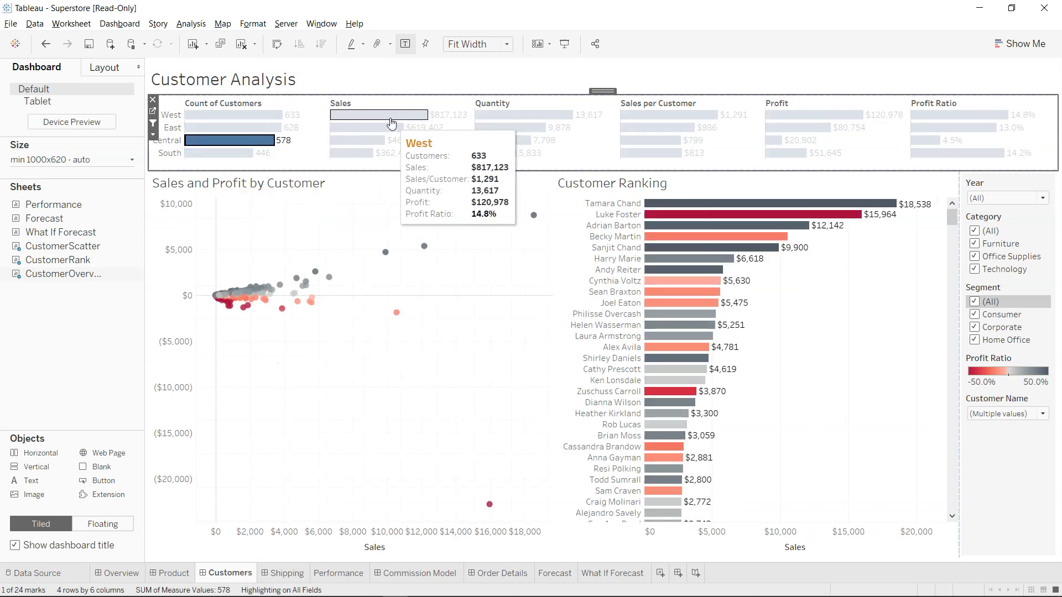
left_click(347, 118)
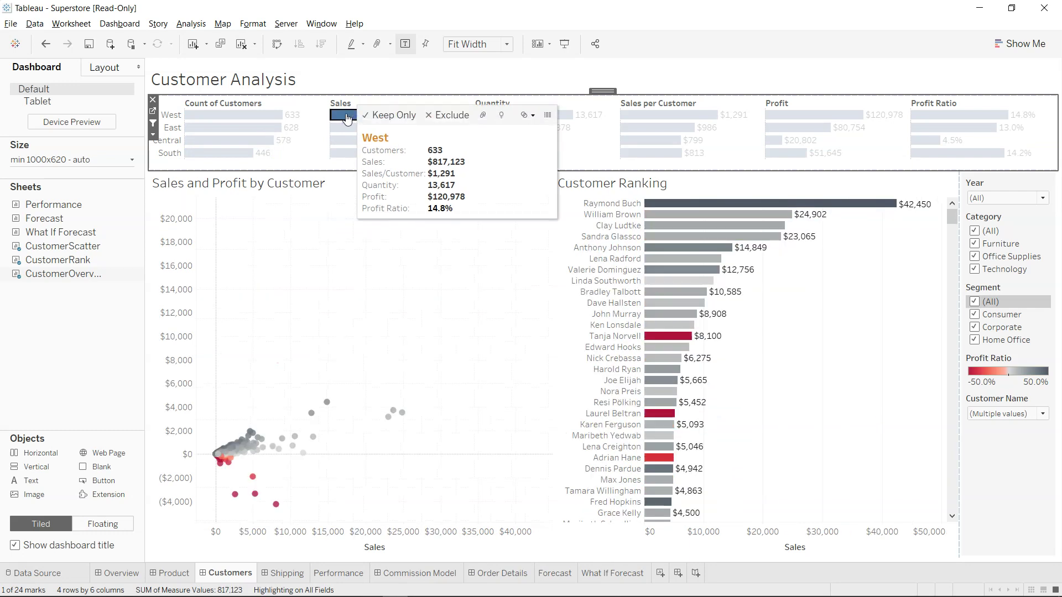
left_click(346, 117)
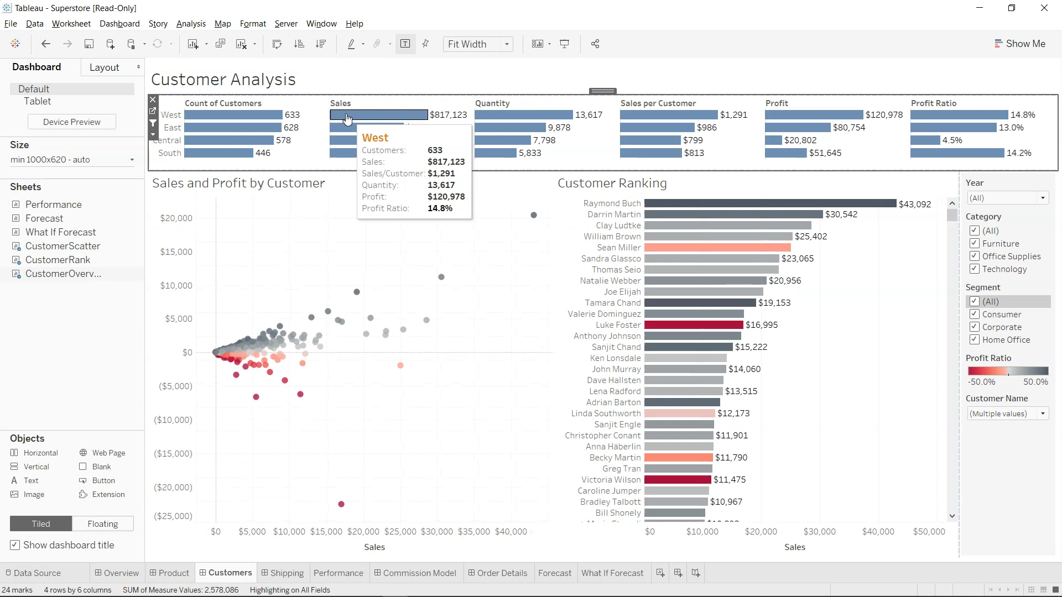
mouse_move(416, 117)
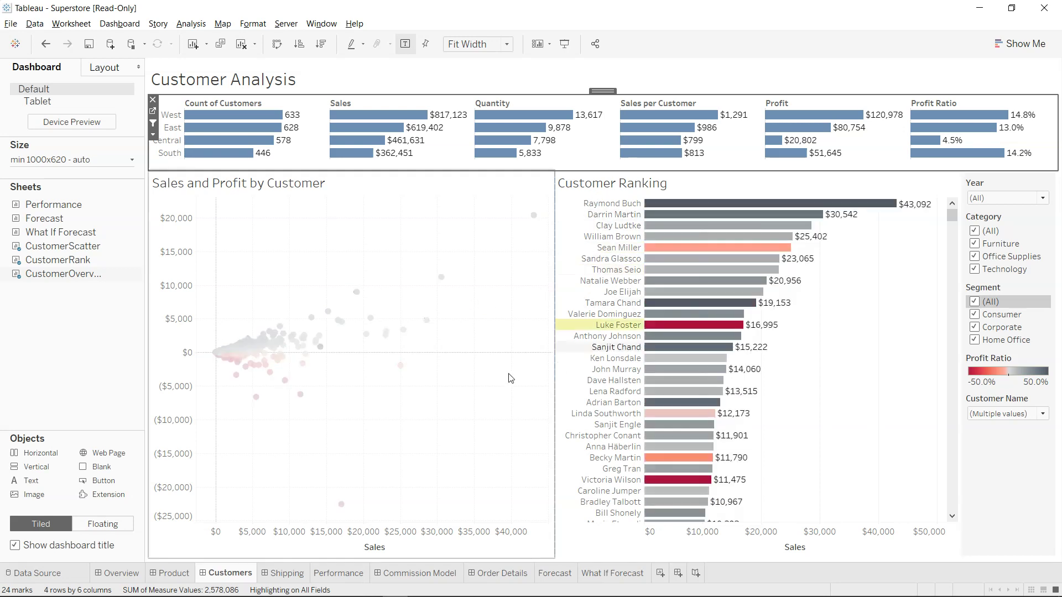
Select a customer's scatter mark to check the ranking highlight, then clear it
mouse_move(442, 283)
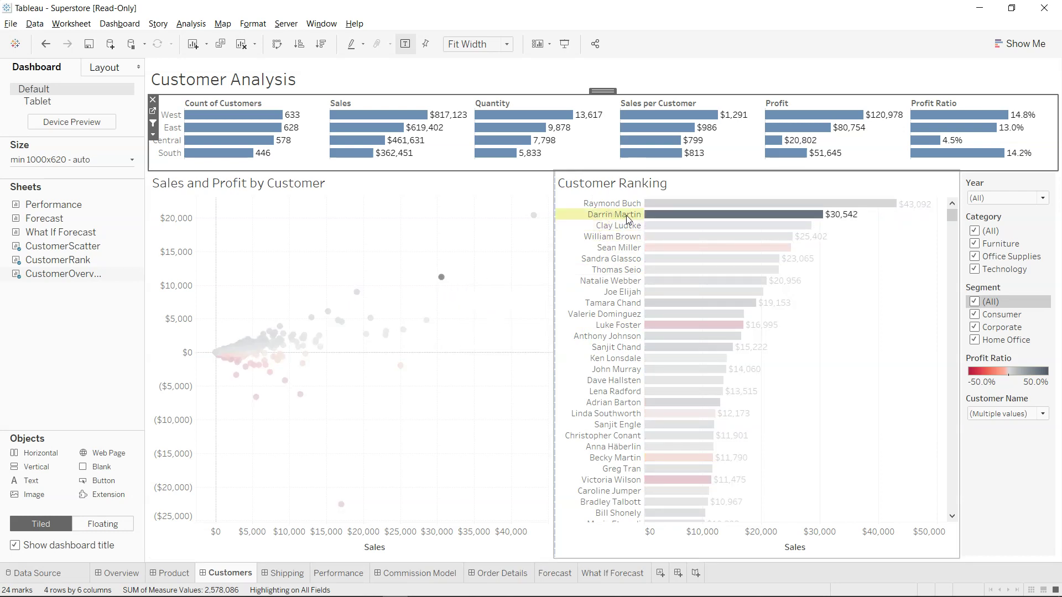
mouse_move(532, 221)
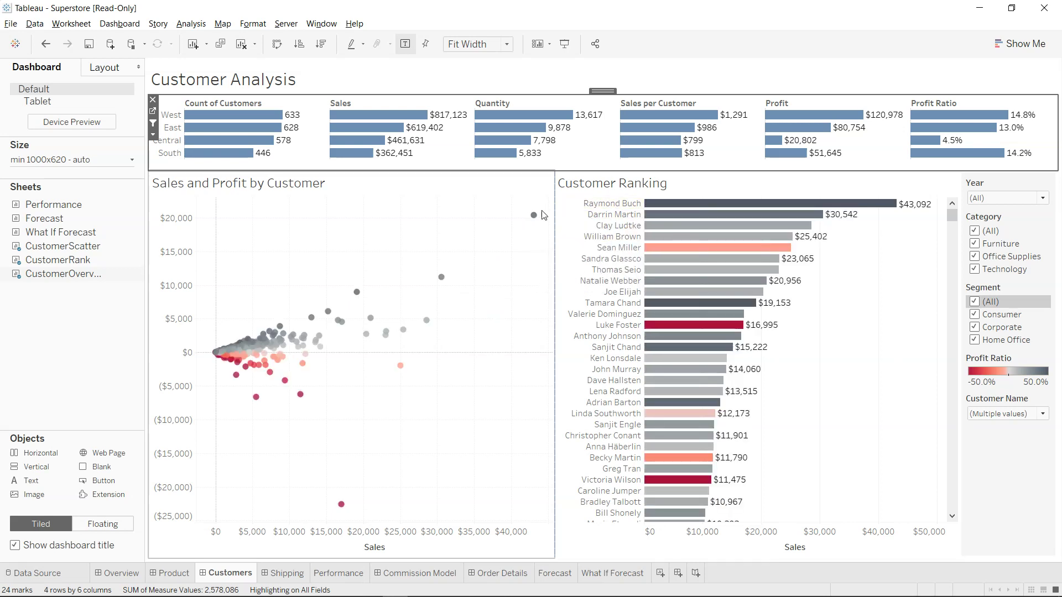
mouse_move(342, 506)
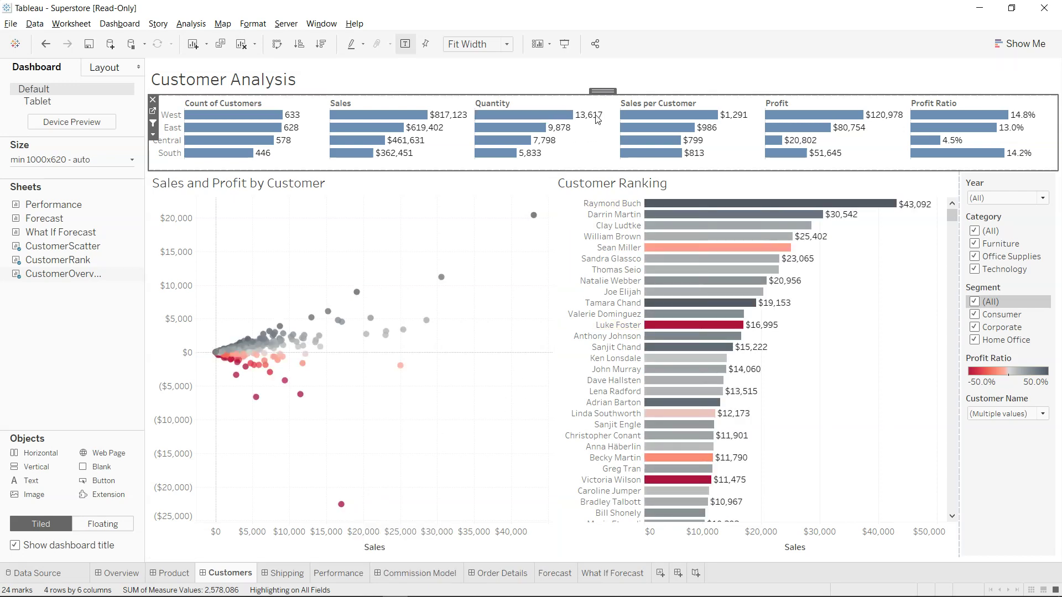
mouse_move(570, 121)
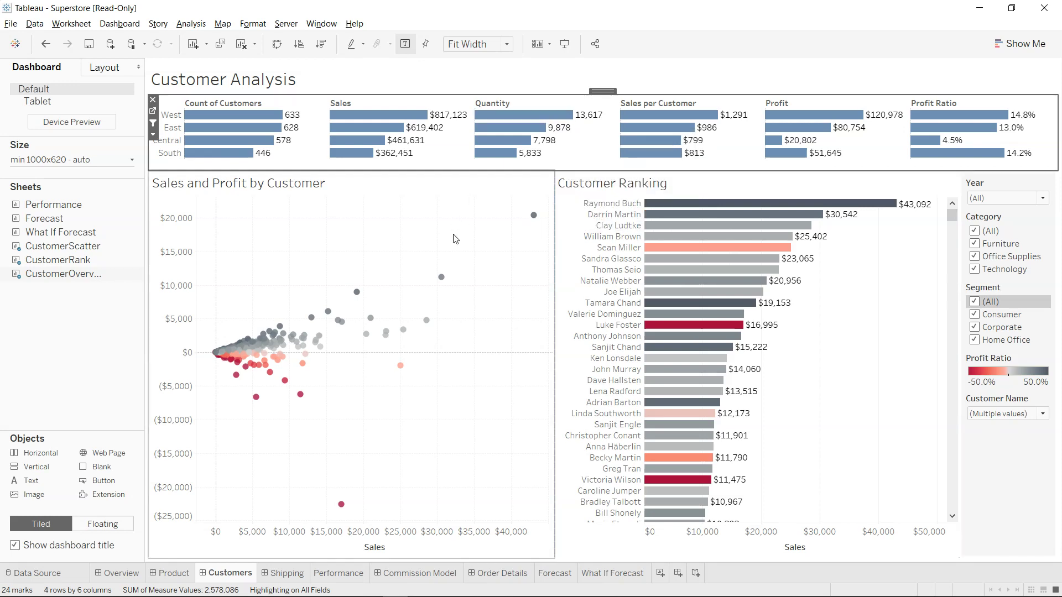
left_click(447, 278)
left_click(515, 293)
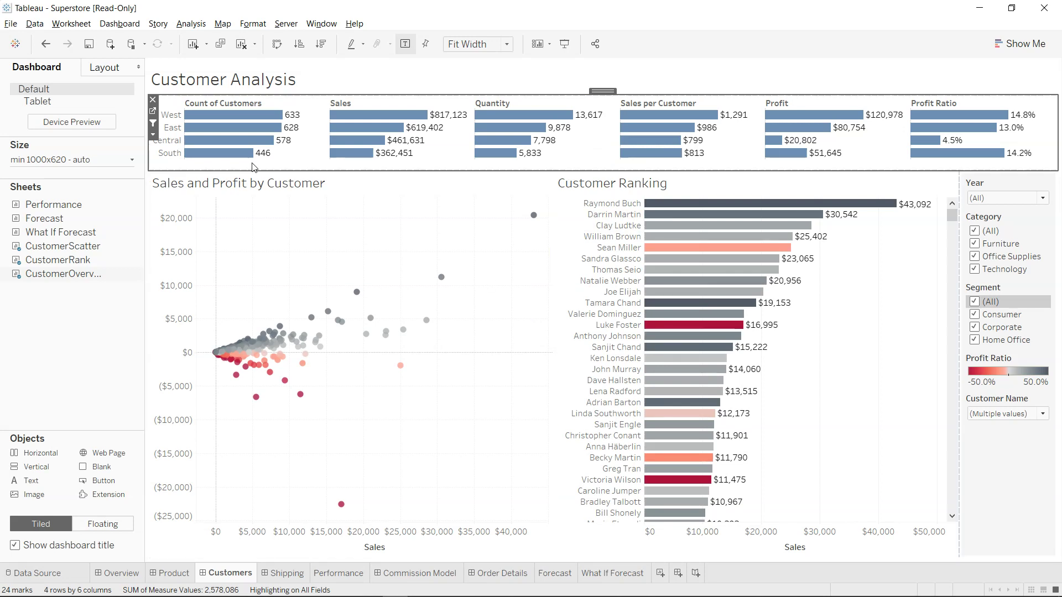
Change 'Highlight 1 (generated)' to run on Hover and confirm the Actions dialog
left_click(127, 29)
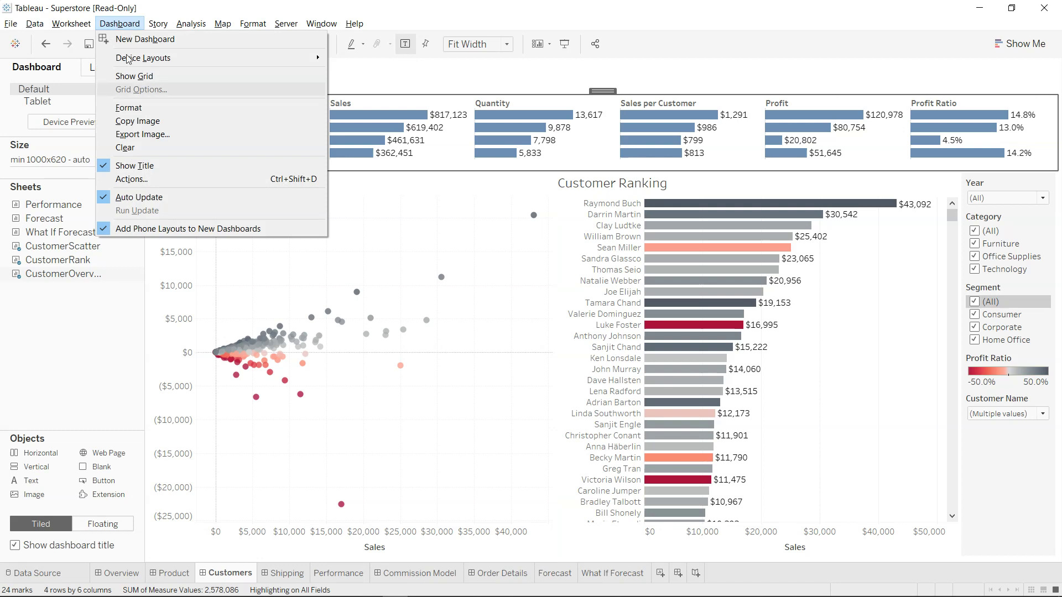
left_click(133, 179)
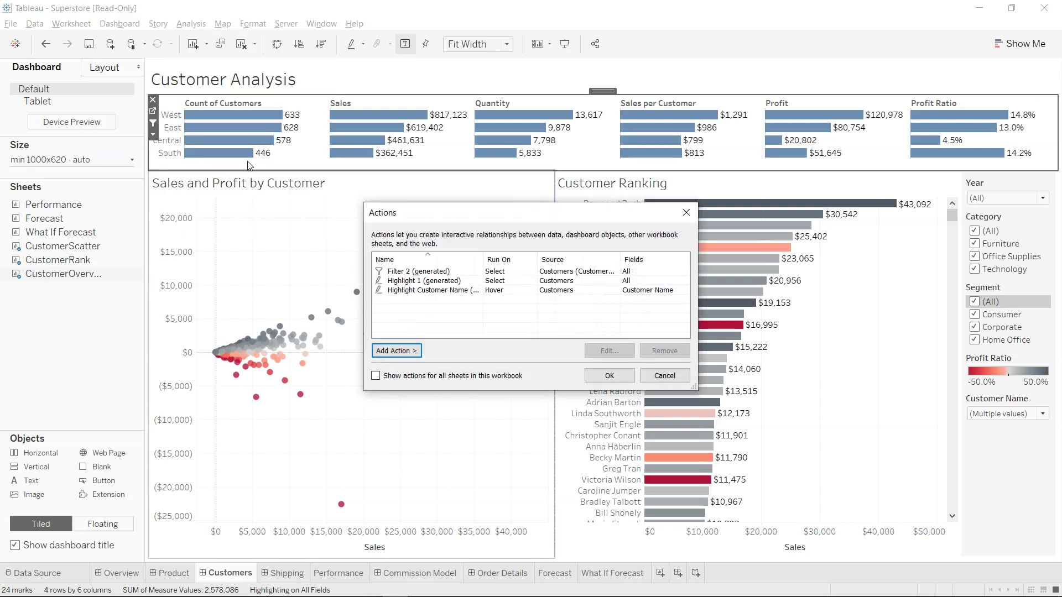
left_click(420, 282)
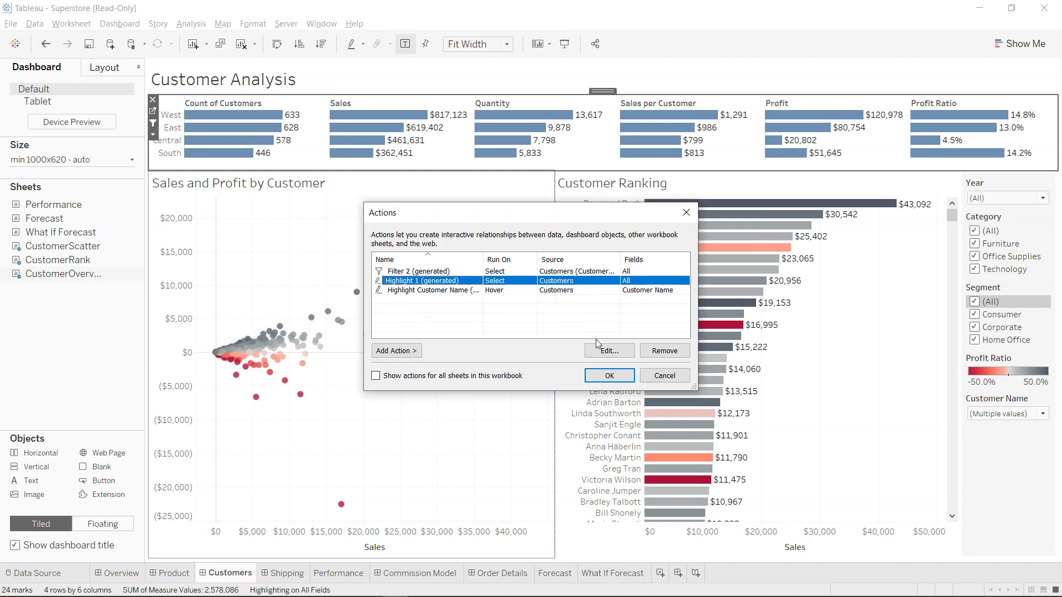
left_click(609, 351)
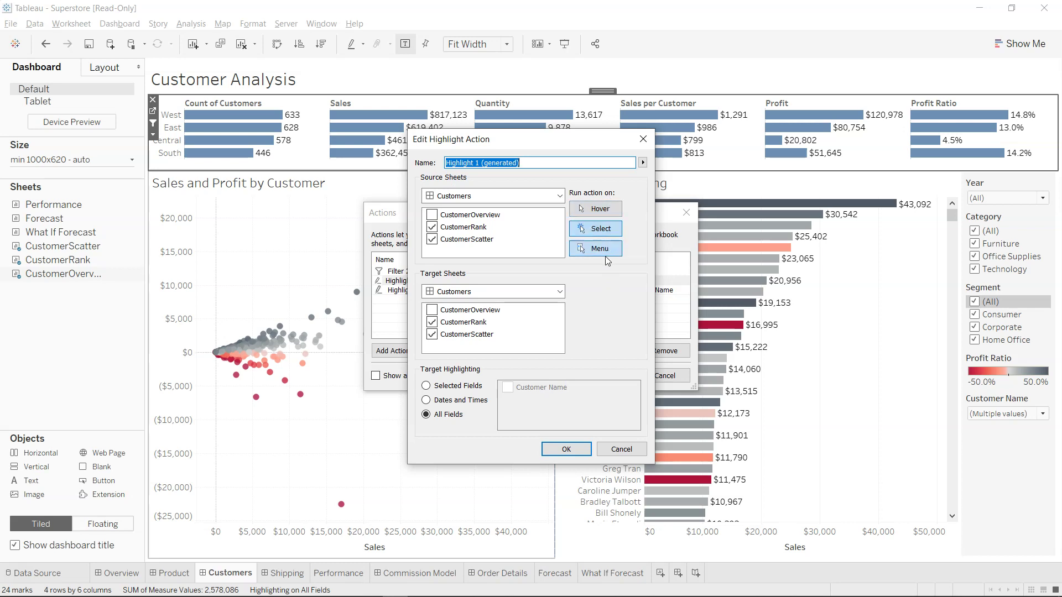
left_click(606, 213)
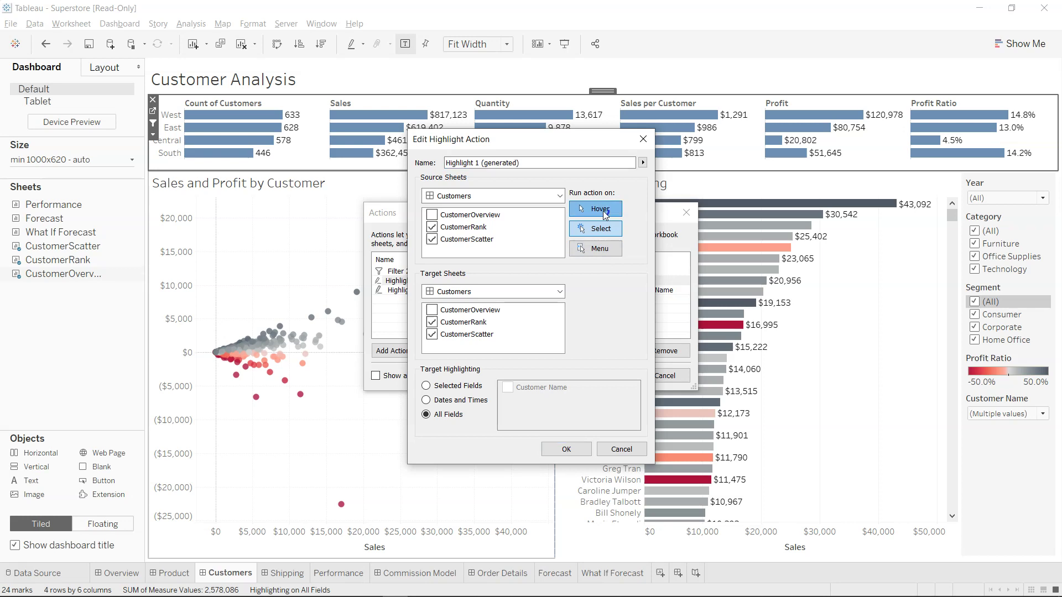
left_click(568, 448)
left_click(600, 376)
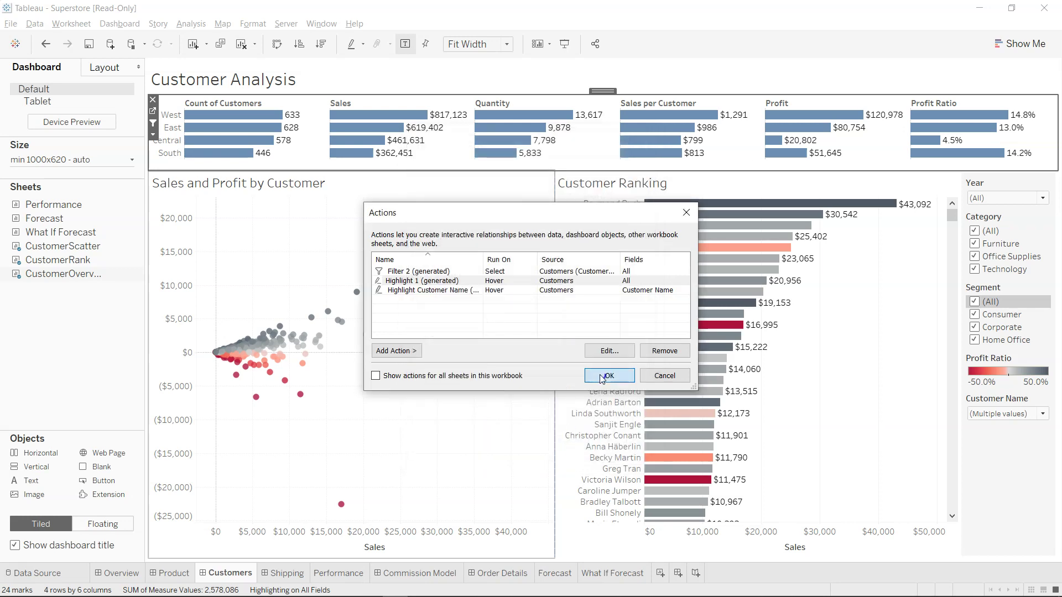
Remove CustomerOverview from 'Filter 2 (generated)' target sheets, keeping it running on Select
mouse_move(669, 326)
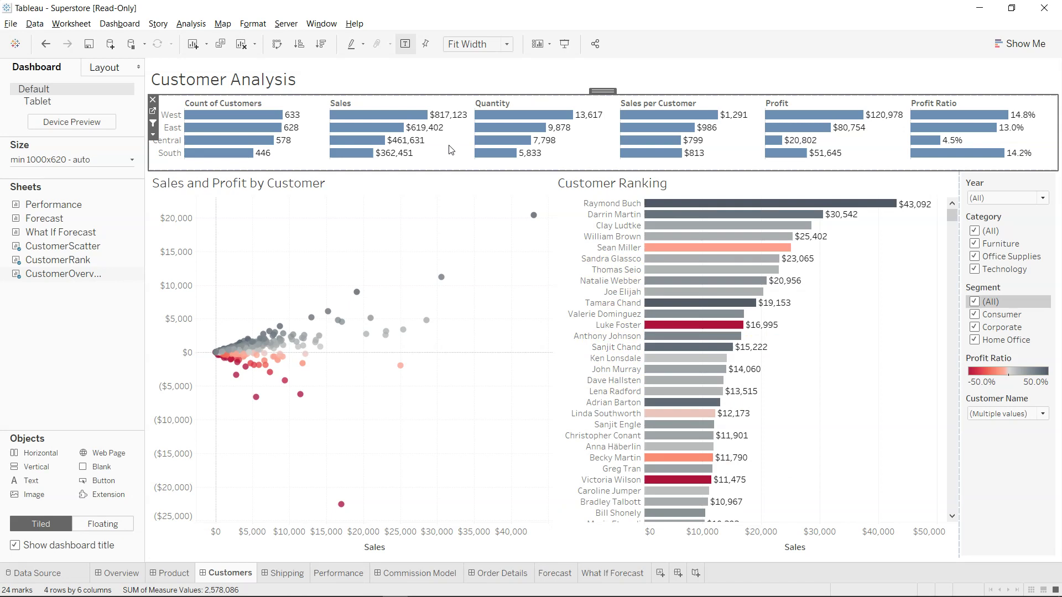
left_click(119, 23)
left_click(154, 177)
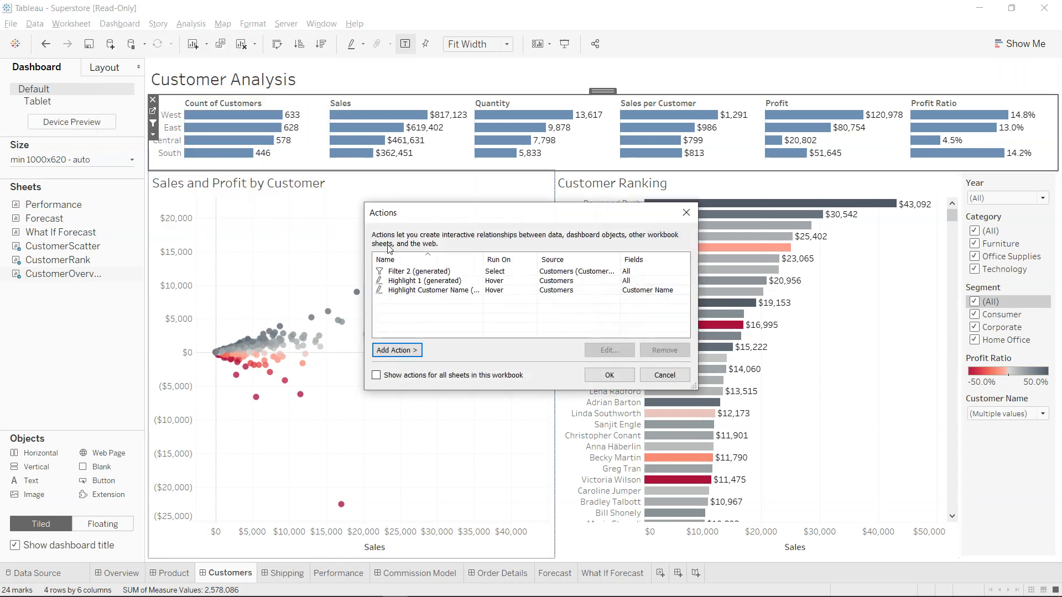
left_click(410, 272)
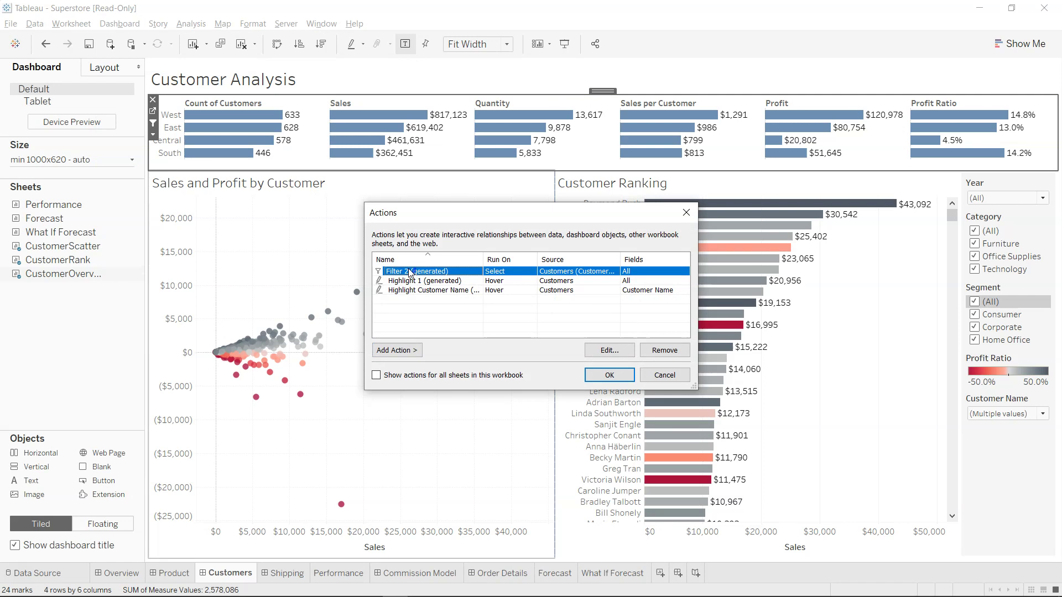
left_click(614, 351)
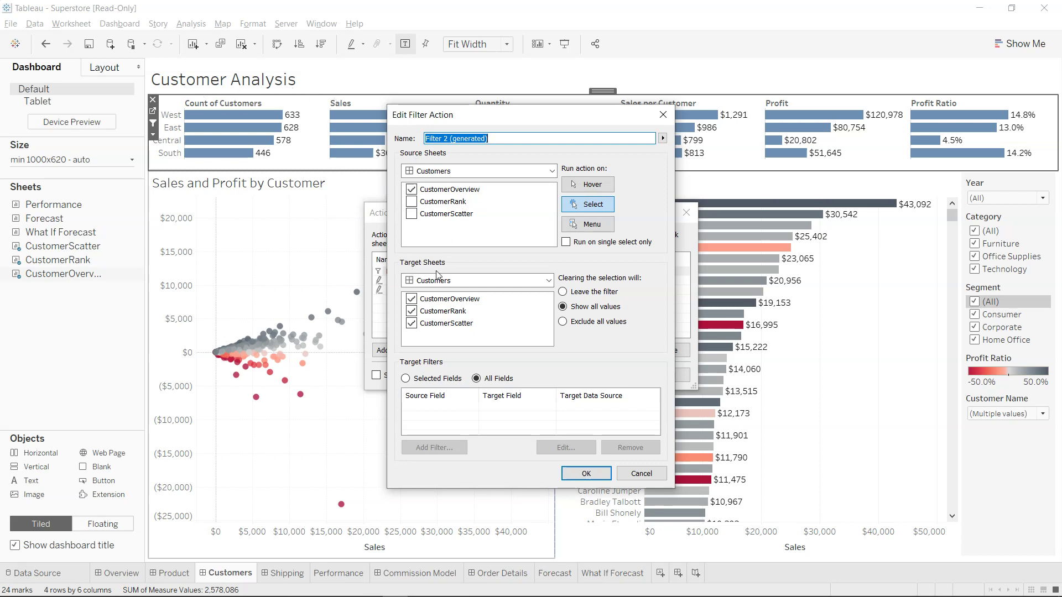
left_click(412, 299)
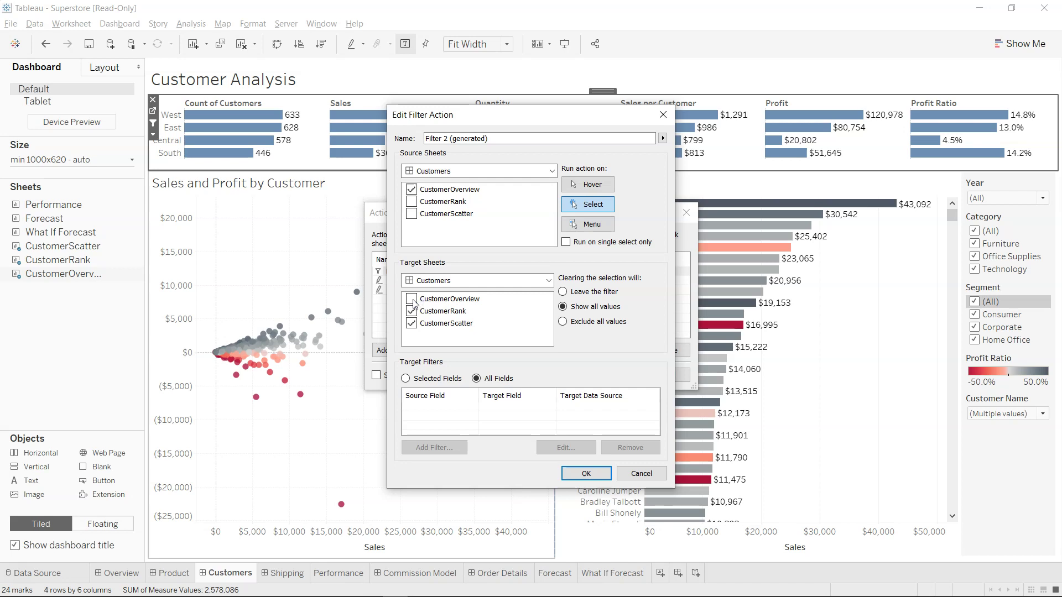
left_click(592, 204)
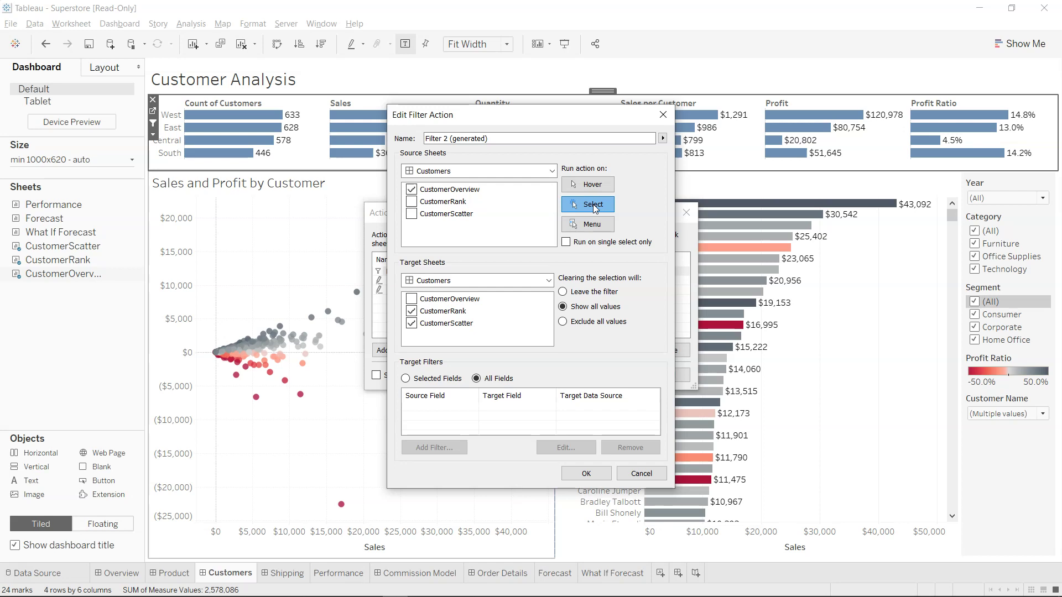
left_click(595, 476)
left_click(609, 375)
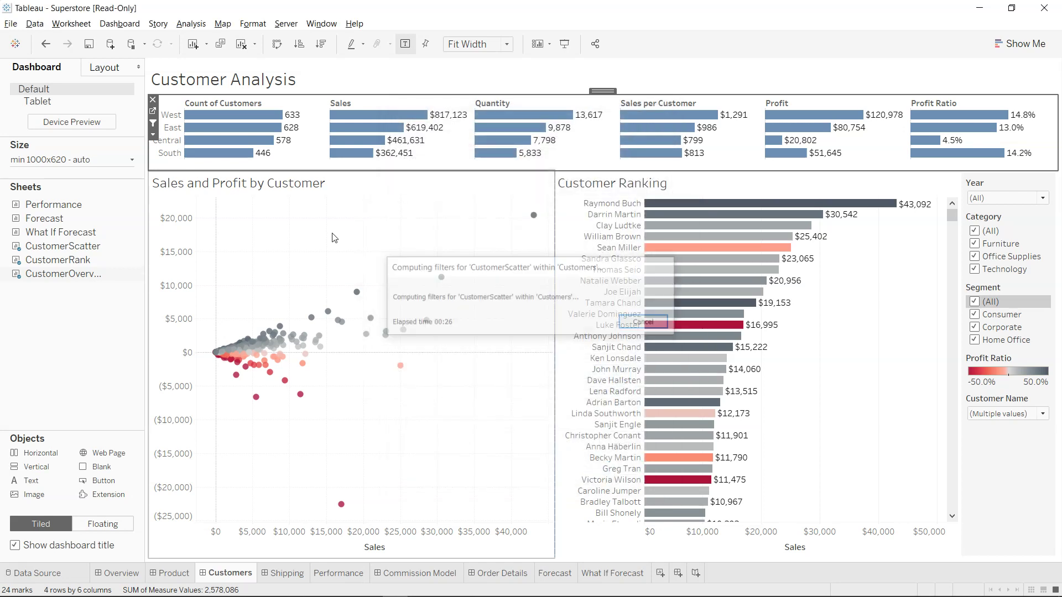
Filter the customer charts to West, then switch the filter to East's Sales bar
left_click(267, 117)
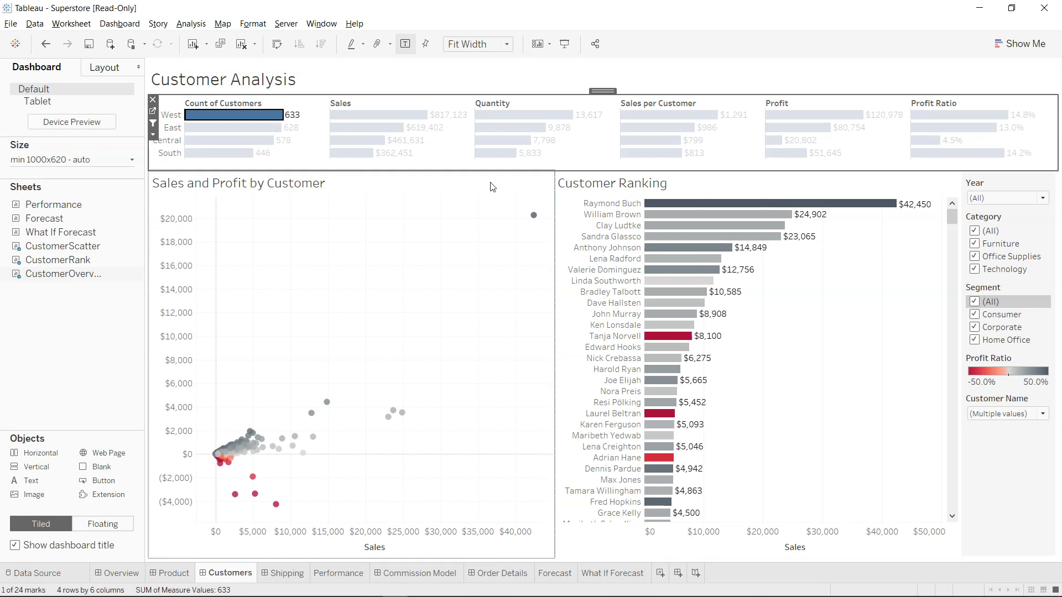
mouse_move(332, 135)
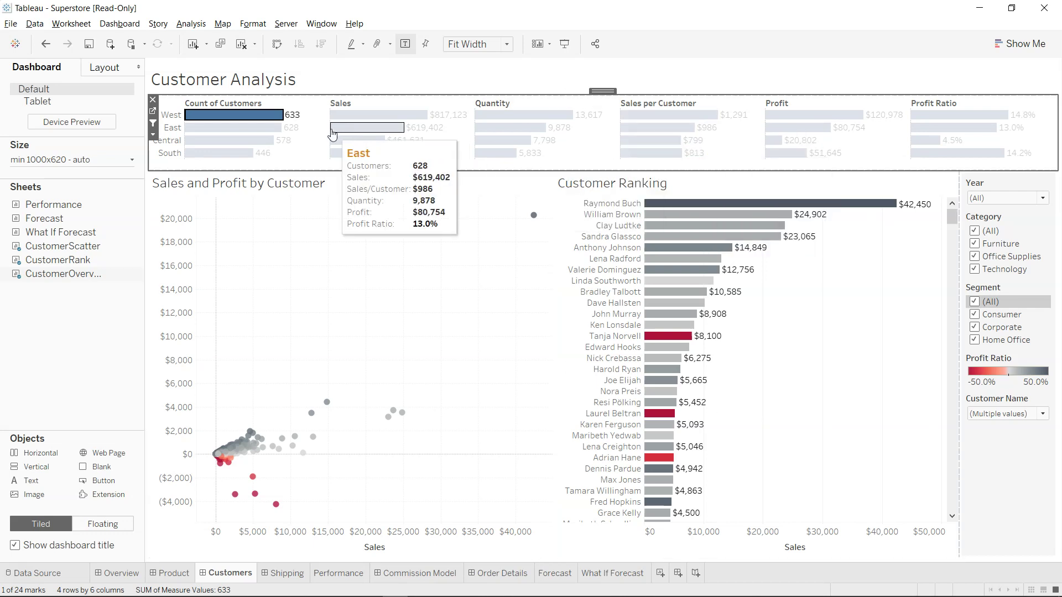
left_click(332, 134)
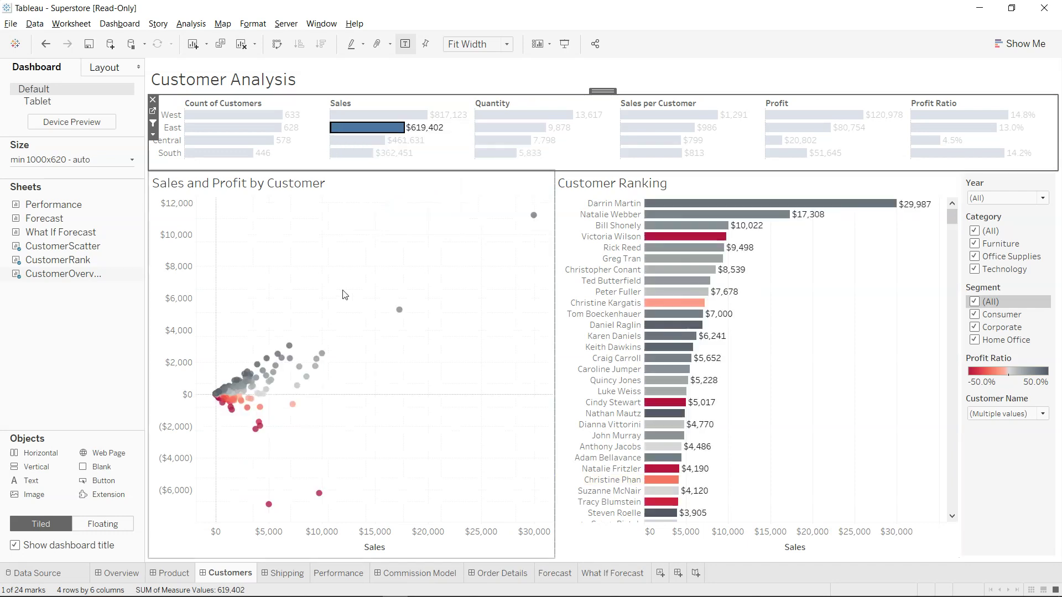
mouse_move(703, 455)
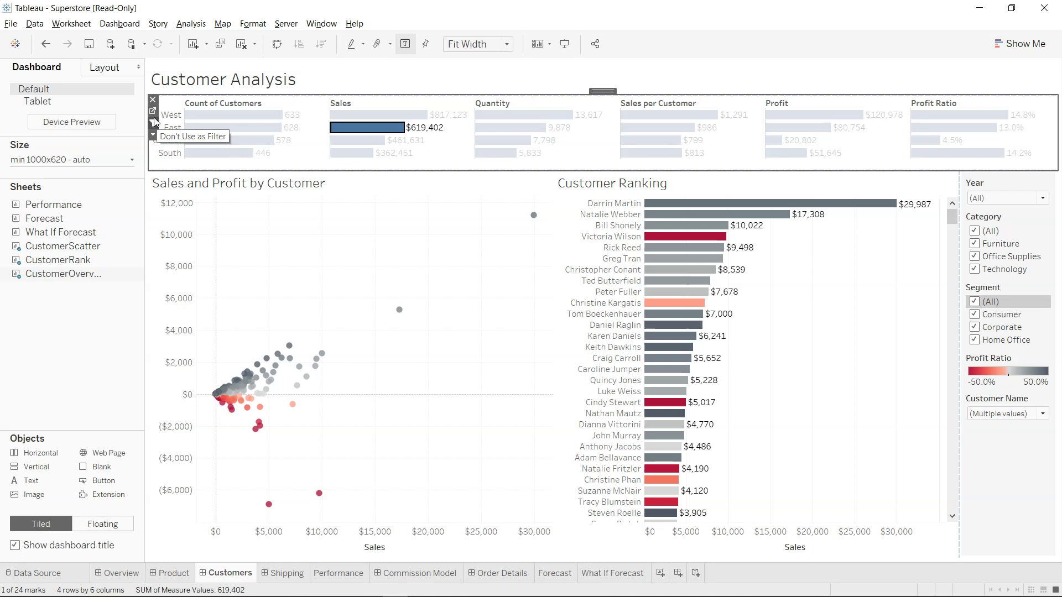
Reopen Dashboard Actions and browse the Add Action choices without adding one
left_click(119, 24)
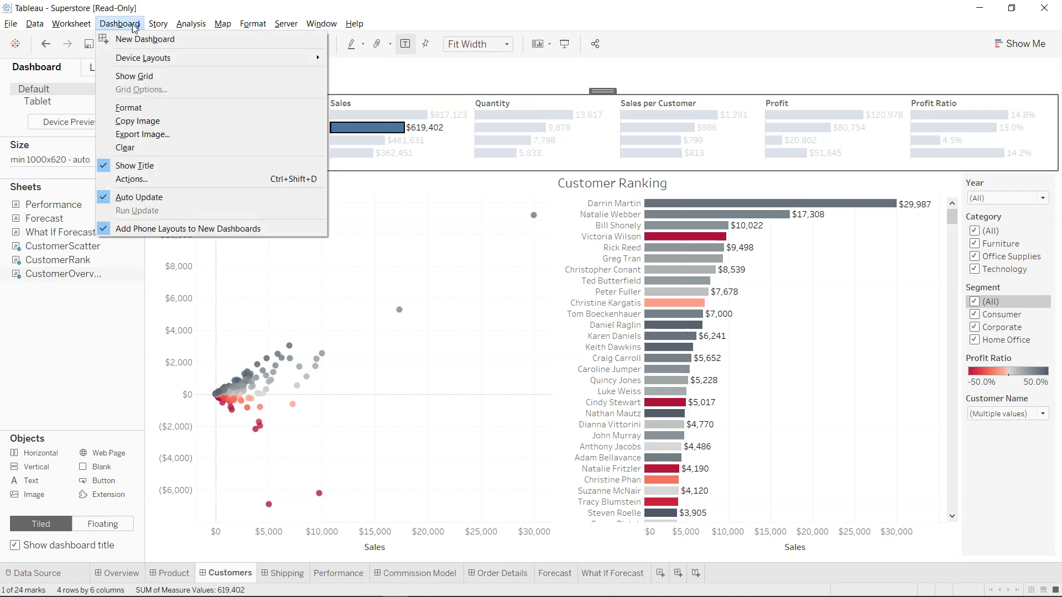
left_click(163, 180)
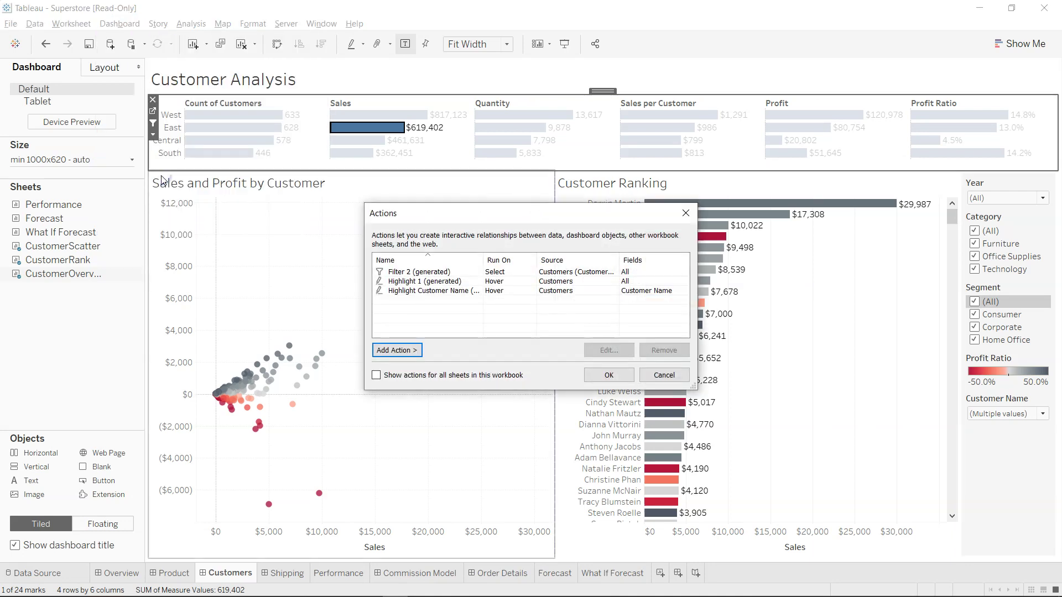
left_click(410, 352)
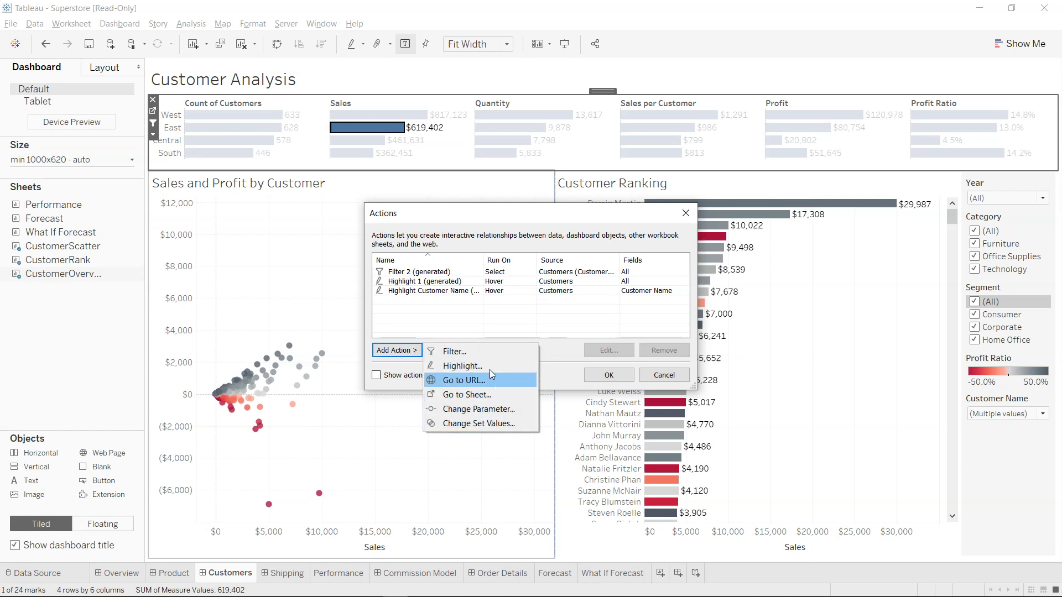
left_click(486, 333)
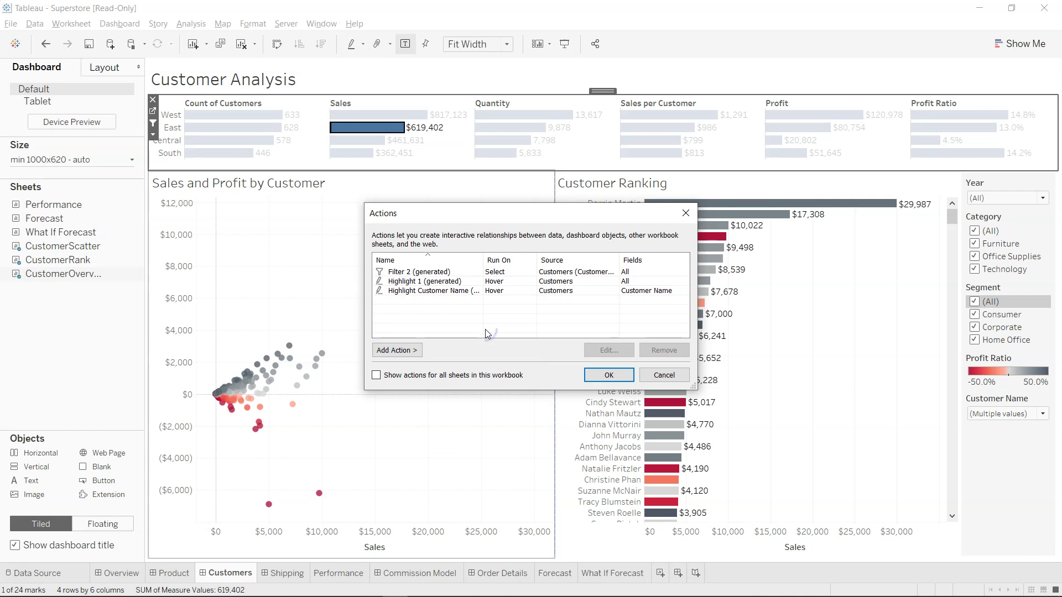